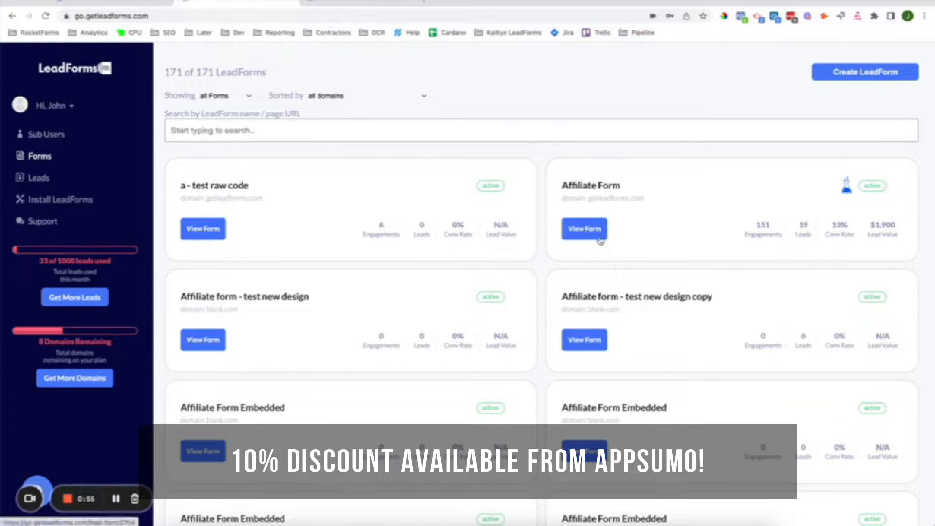
Create a new LeadForm from the "Web Design Template - Embedded" template.
{"action": "left_click", "coordinate": [836, 78]}
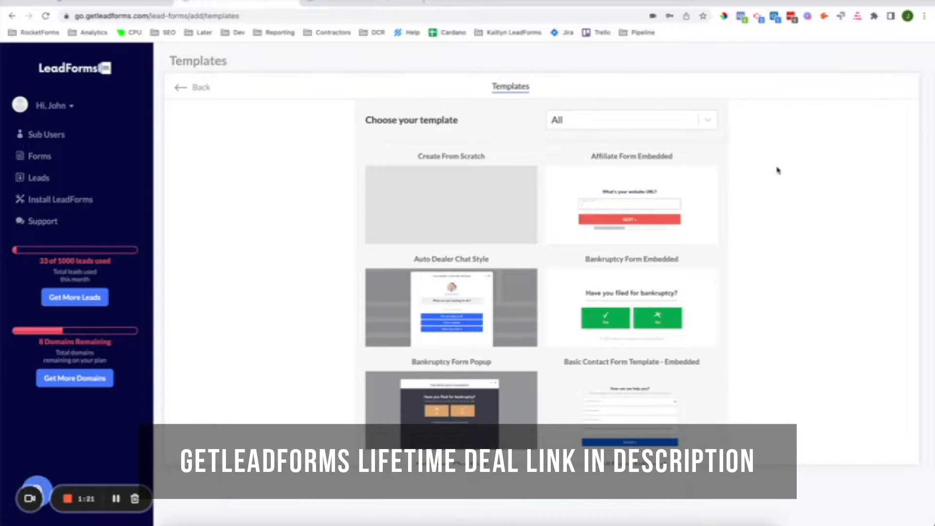
{"action": "mouse_move", "coordinate": [641, 318]}
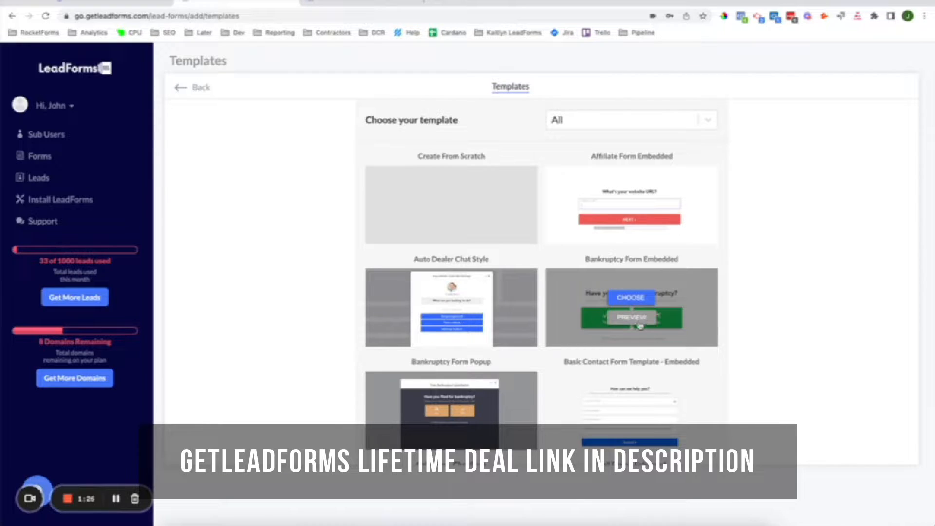
{"action": "scroll", "coordinate": [606, 390], "scroll_direction": "down", "scroll_amount": 5}
{"action": "scroll", "coordinate": [606, 415], "scroll_direction": "down", "scroll_amount": 10}
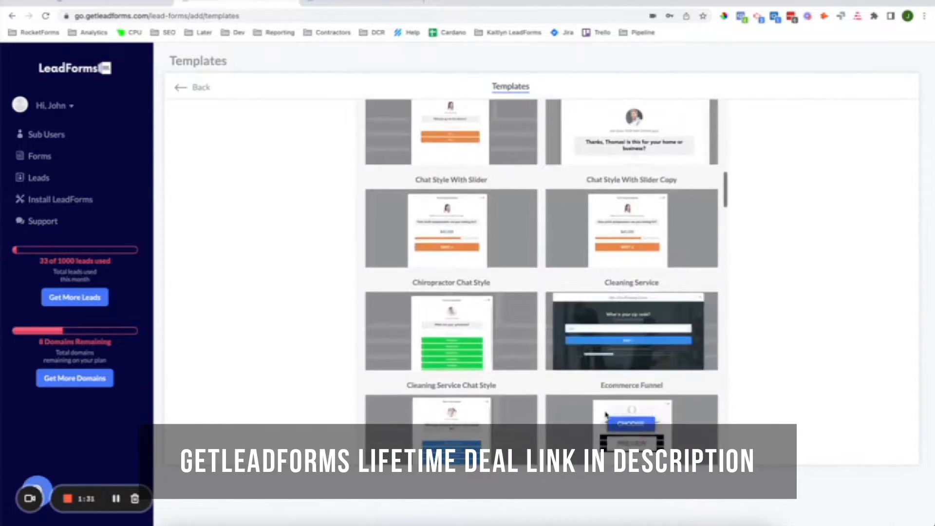
{"action": "scroll", "coordinate": [606, 415], "scroll_direction": "down", "scroll_amount": 9}
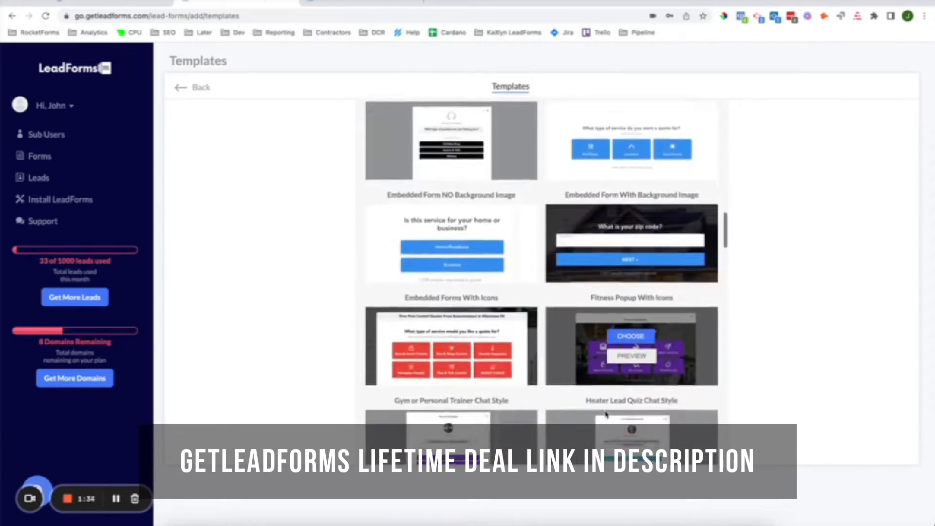
{"action": "scroll", "coordinate": [606, 414], "scroll_direction": "down", "scroll_amount": 9}
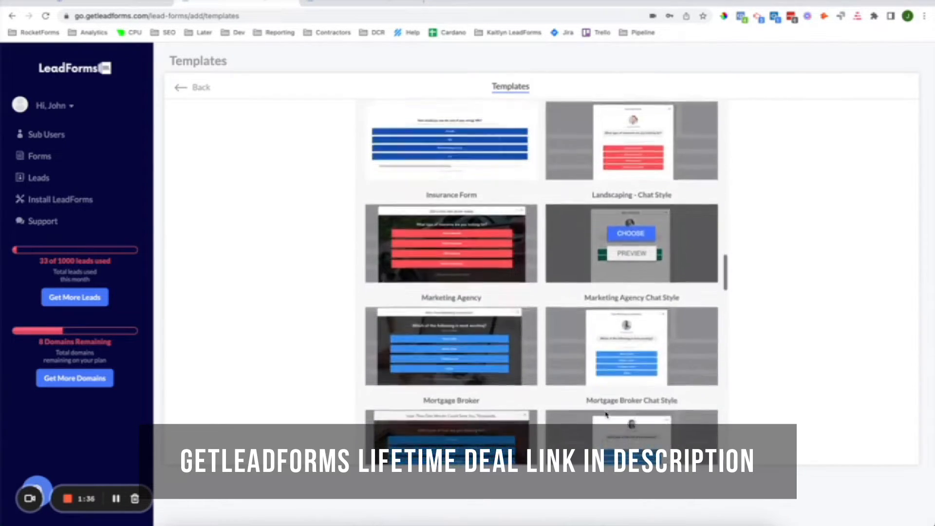
{"action": "scroll", "coordinate": [606, 415], "scroll_direction": "down", "scroll_amount": 9}
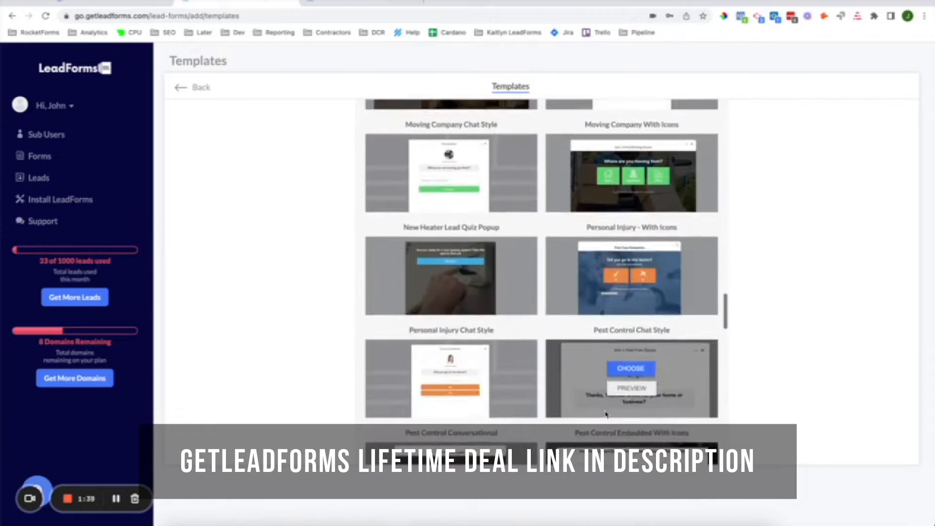
{"action": "scroll", "coordinate": [606, 414], "scroll_direction": "down", "scroll_amount": 8}
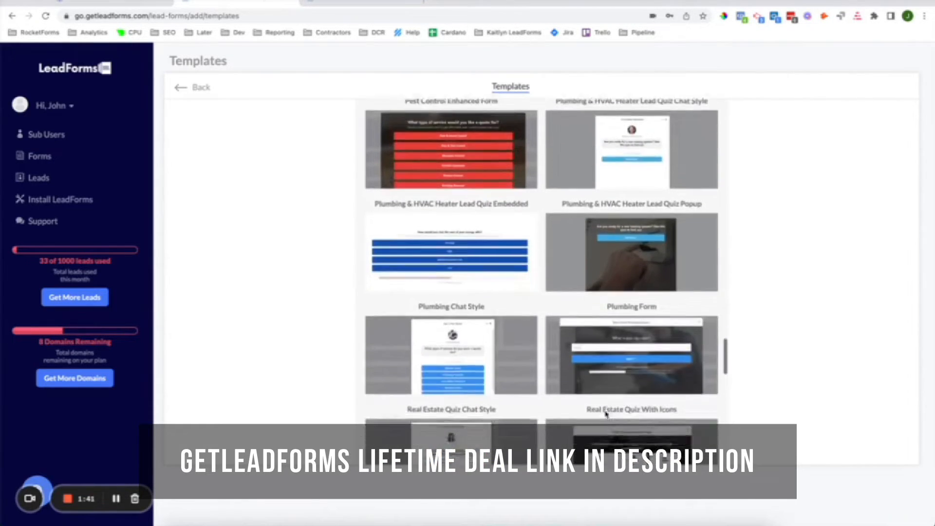
{"action": "scroll", "coordinate": [606, 415], "scroll_direction": "down", "scroll_amount": 2}
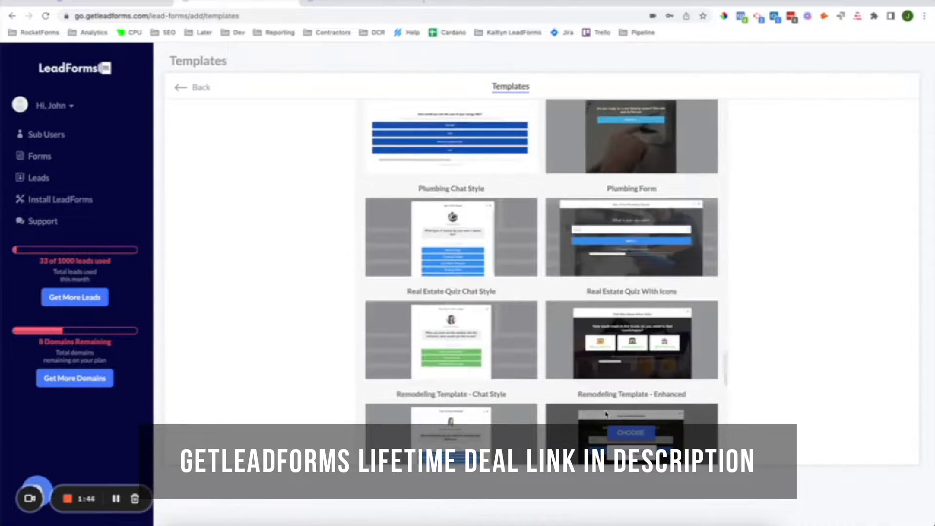
{"action": "scroll", "coordinate": [606, 414], "scroll_direction": "down", "scroll_amount": 1}
{"action": "scroll", "coordinate": [606, 414], "scroll_direction": "down", "scroll_amount": 13}
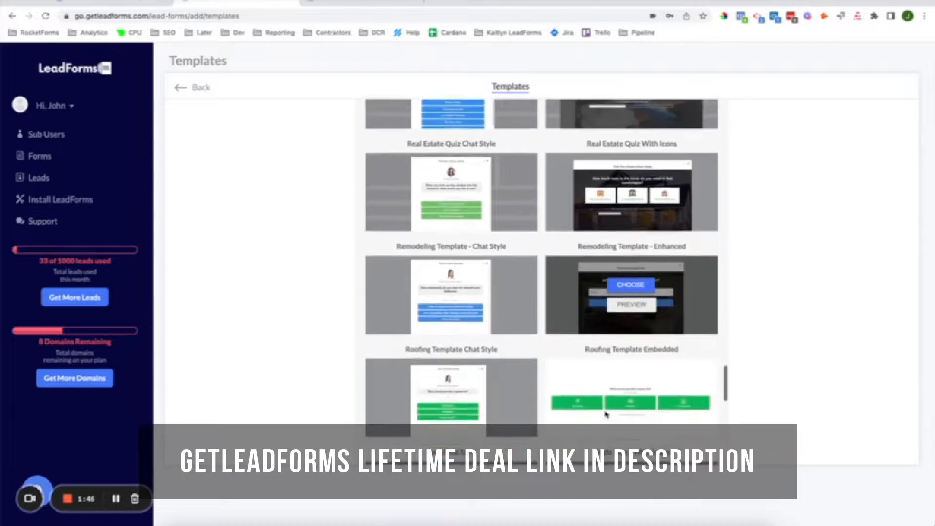
{"action": "scroll", "coordinate": [606, 414], "scroll_direction": "down", "scroll_amount": 5}
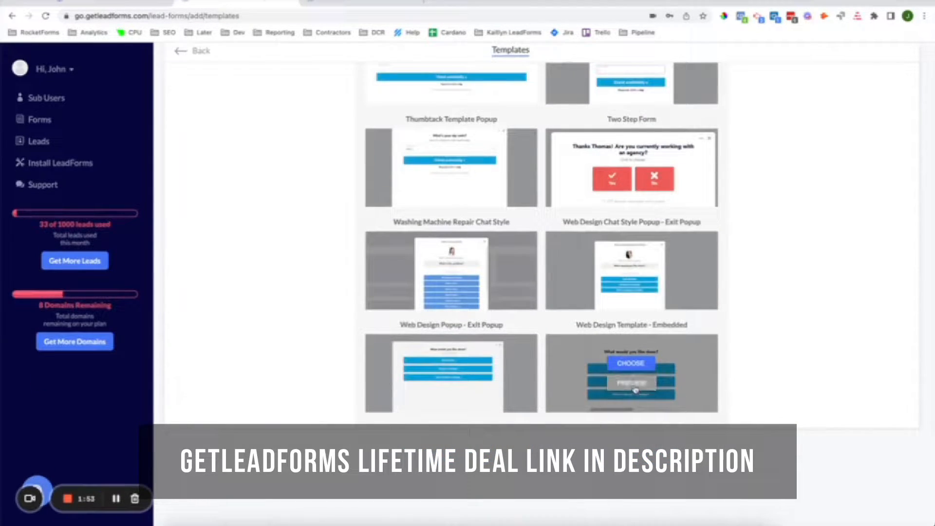
{"action": "left_click", "coordinate": [628, 365]}
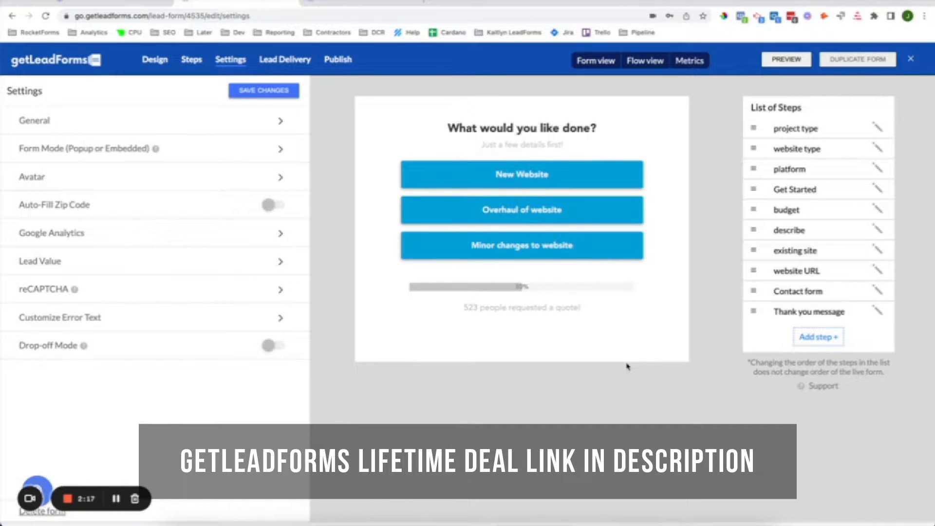
Review the form's Template Style design options, including the available template styles.
{"action": "left_click", "coordinate": [154, 60]}
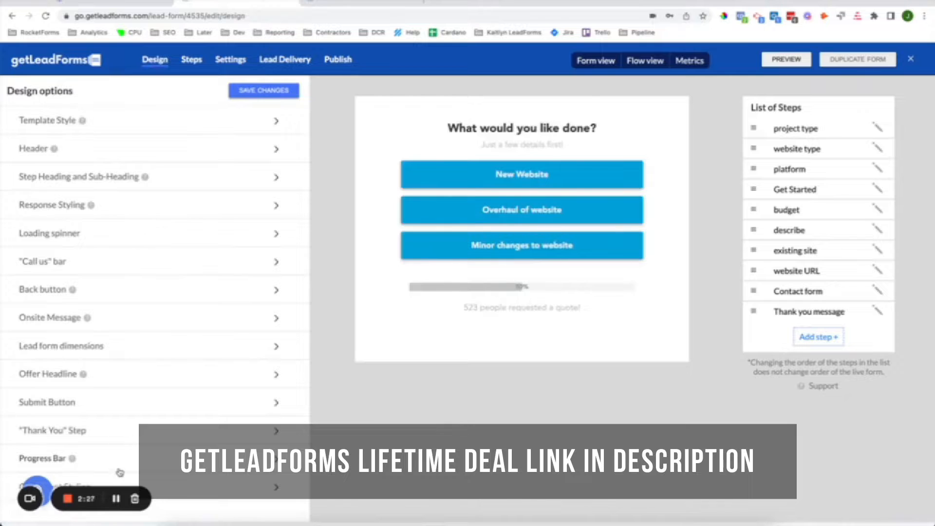
{"action": "scroll", "coordinate": [156, 413], "scroll_direction": "down", "scroll_amount": 1}
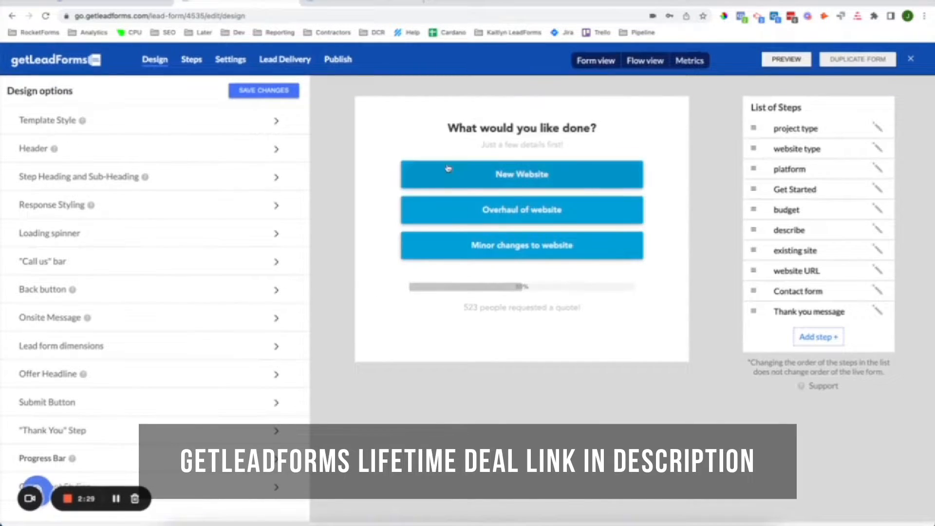
{"action": "left_click", "coordinate": [144, 127]}
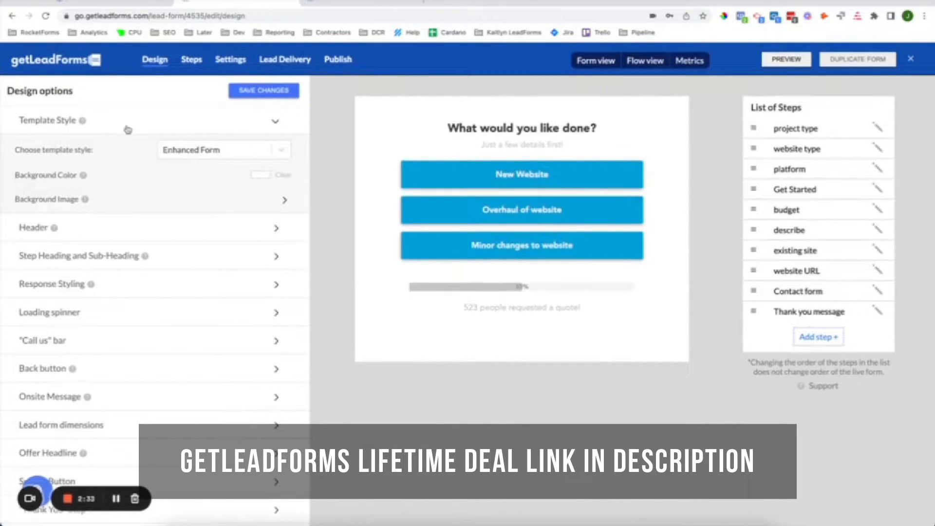
{"action": "left_click", "coordinate": [281, 152]}
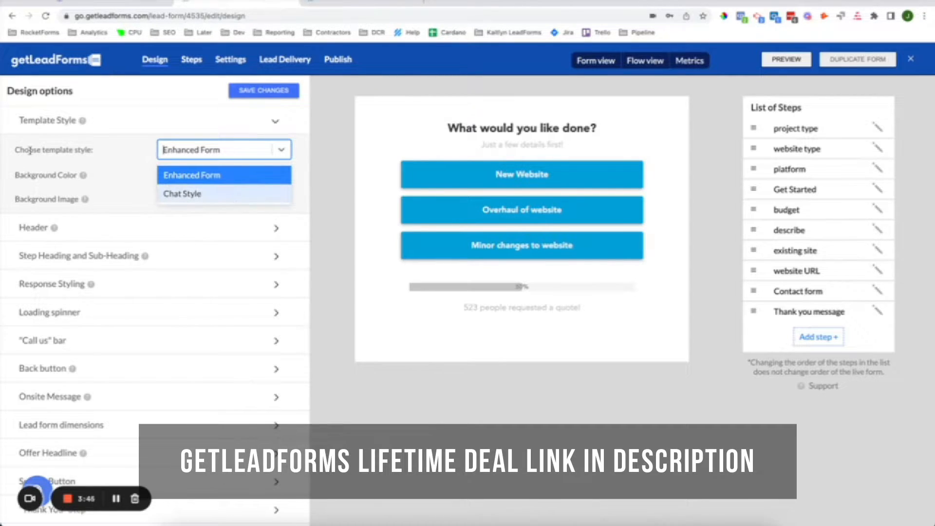
{"action": "left_click", "coordinate": [276, 121]}
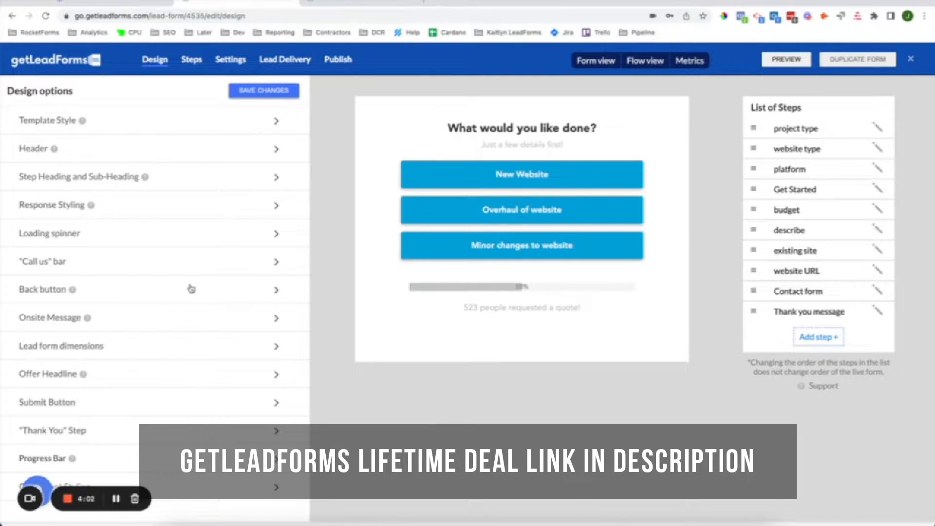
Set the form's Response Color to dark blue in the response styling.
{"action": "left_click", "coordinate": [172, 208]}
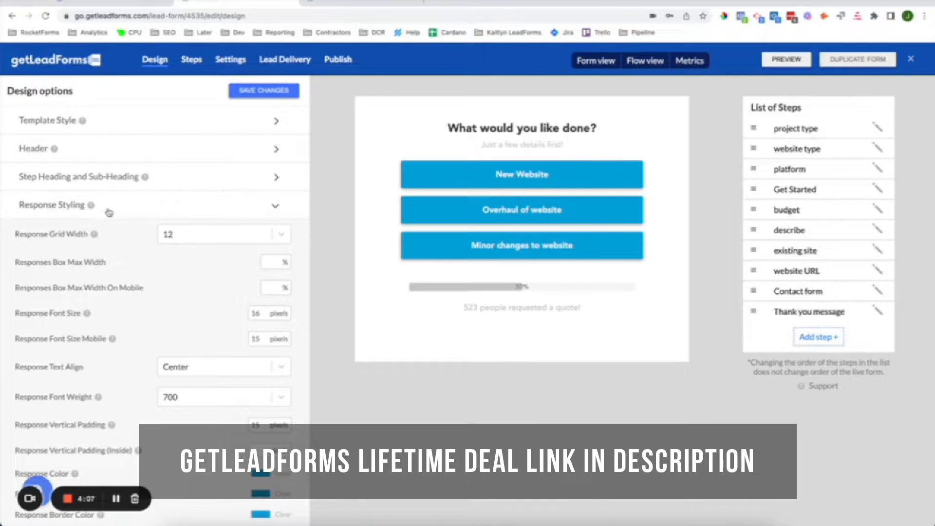
{"action": "scroll", "coordinate": [237, 366], "scroll_direction": "down", "scroll_amount": 3}
{"action": "left_click", "coordinate": [270, 370]}
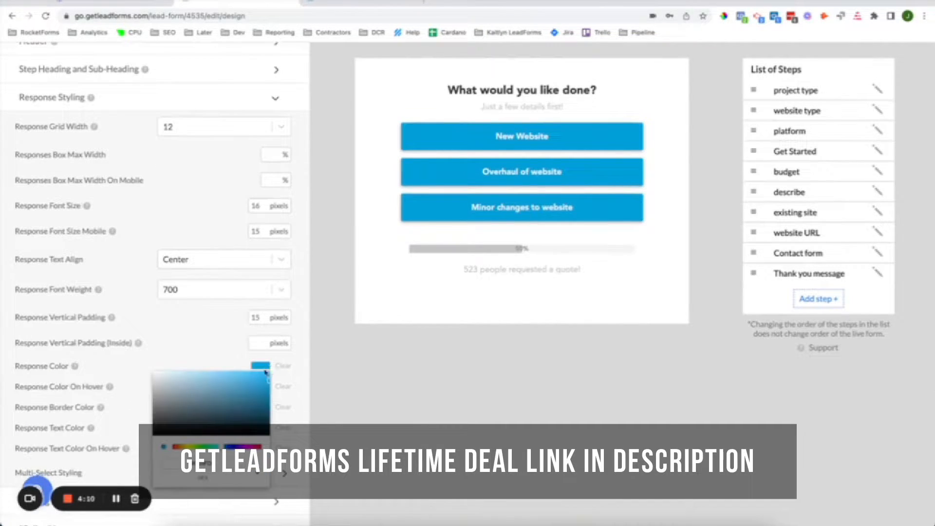
{"action": "left_click", "coordinate": [231, 447]}
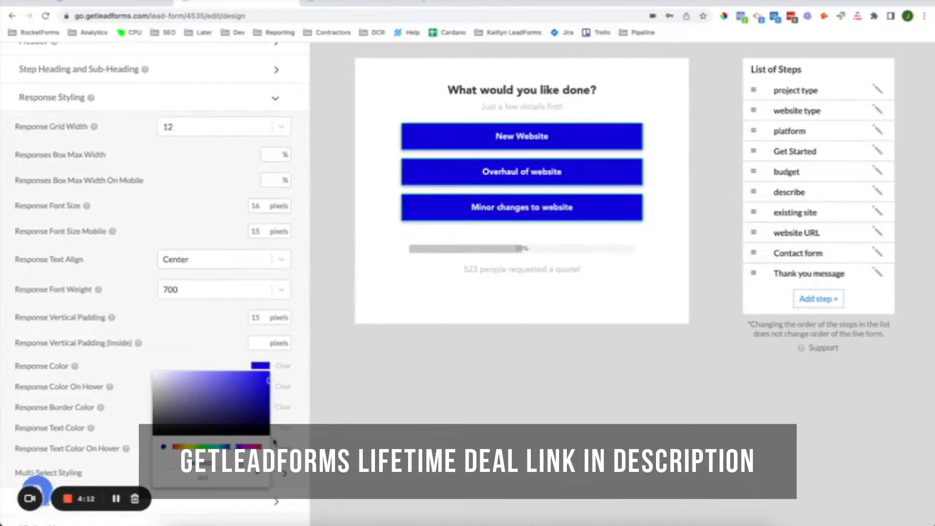
{"action": "left_click", "coordinate": [326, 432]}
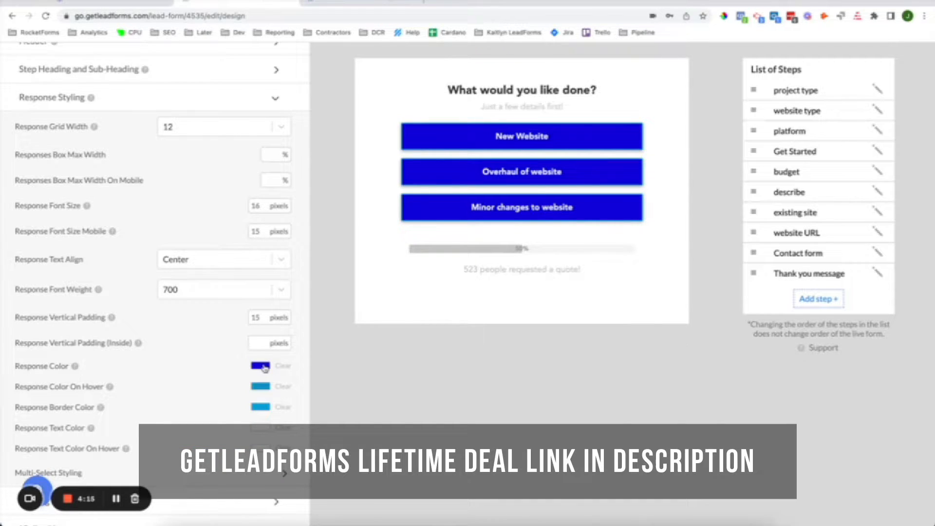
Set the Response Color On Hover to a dark orange-brown.
{"action": "left_click", "coordinate": [254, 388]}
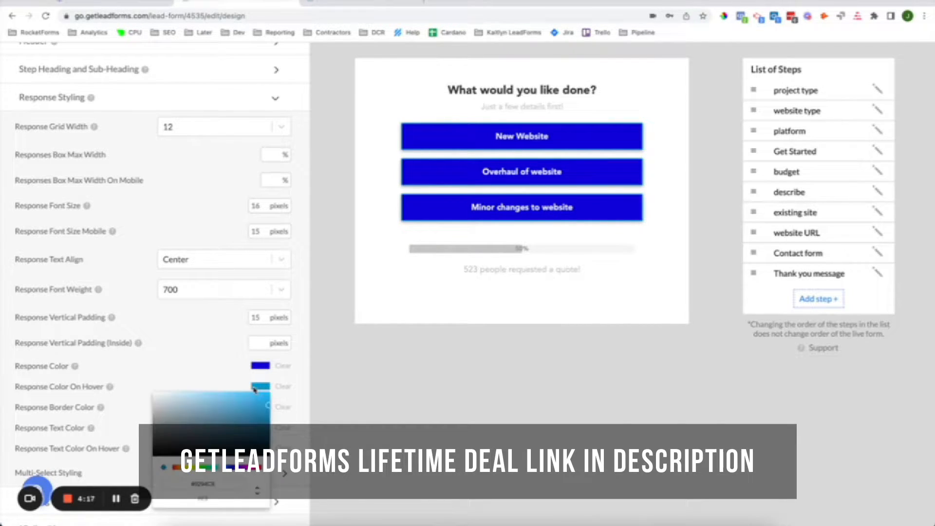
{"action": "left_click", "coordinate": [182, 467]}
{"action": "left_click", "coordinate": [253, 394]}
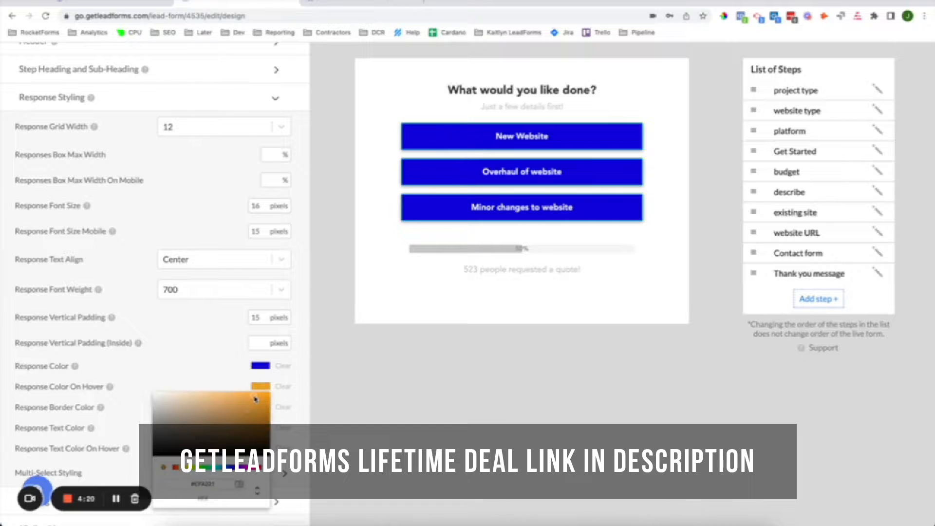
{"action": "left_click", "coordinate": [255, 416]}
{"action": "left_click", "coordinate": [313, 404]}
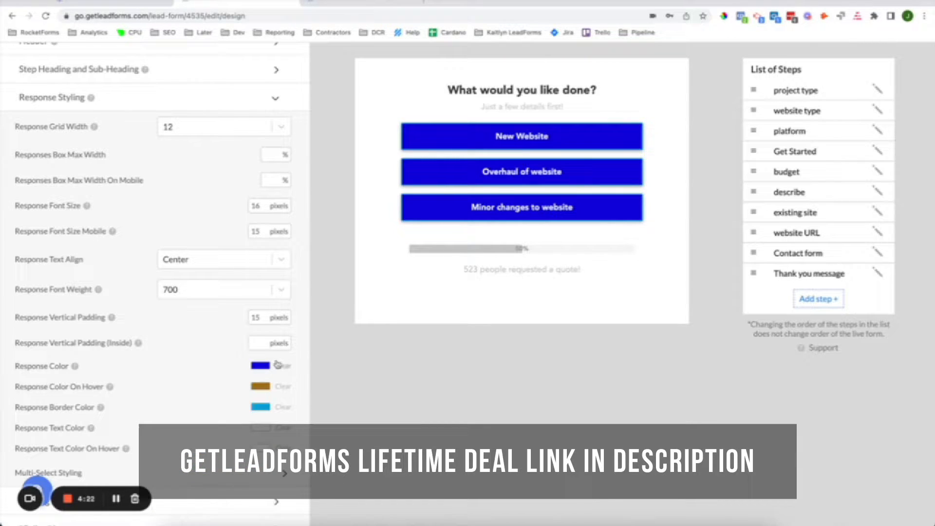
{"action": "left_click", "coordinate": [254, 411]}
Preview the restyled form as a full page and return to its design options.
{"action": "scroll", "coordinate": [361, 271], "scroll_direction": "up", "scroll_amount": 3}
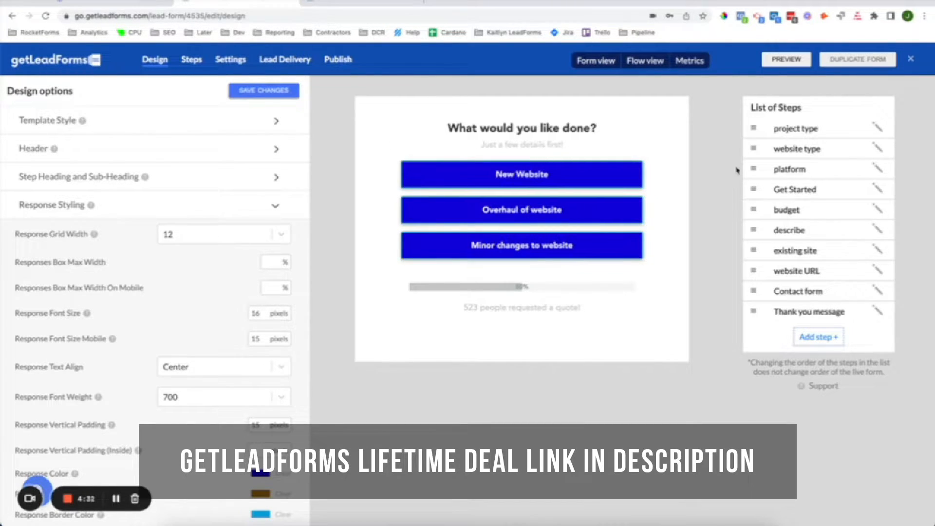
{"action": "left_click", "coordinate": [796, 64]}
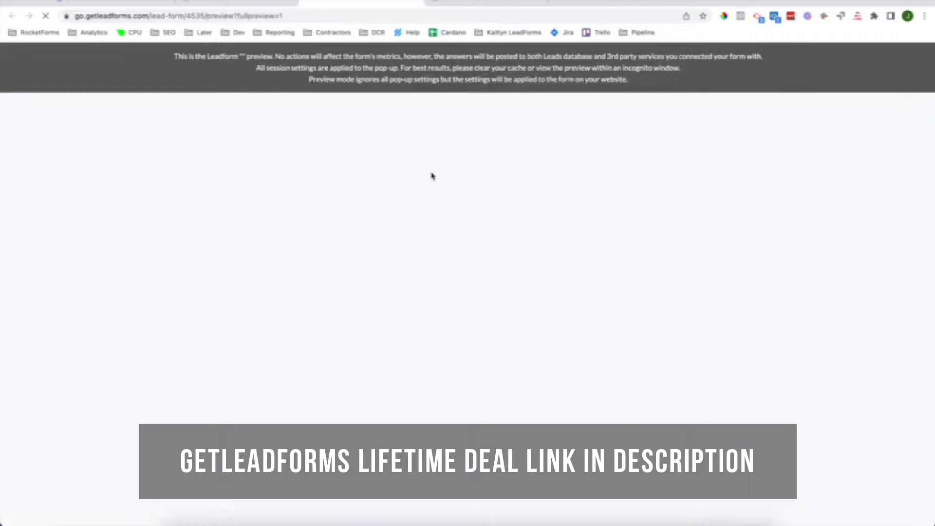
{"action": "left_click", "coordinate": [452, 101]}
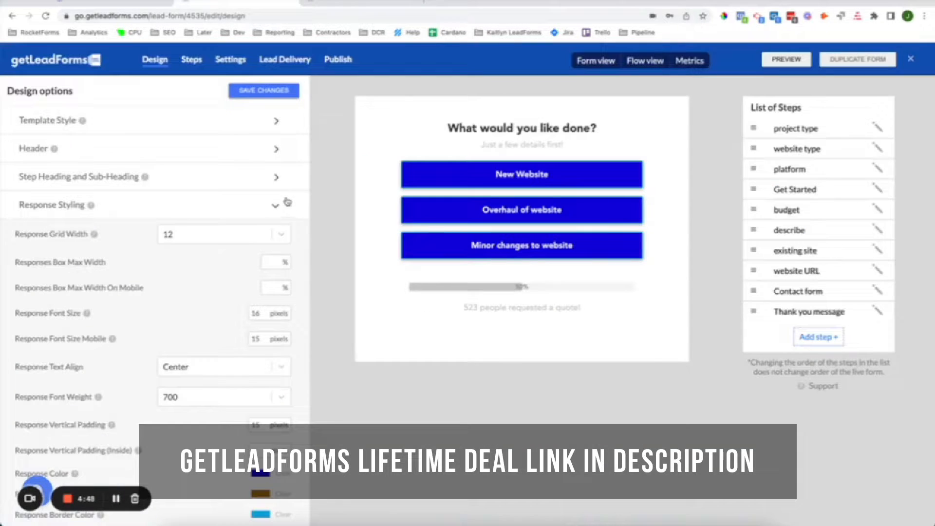
Review the design options for the "Call us" bar and the Progress Bar.
{"action": "left_click", "coordinate": [275, 206]}
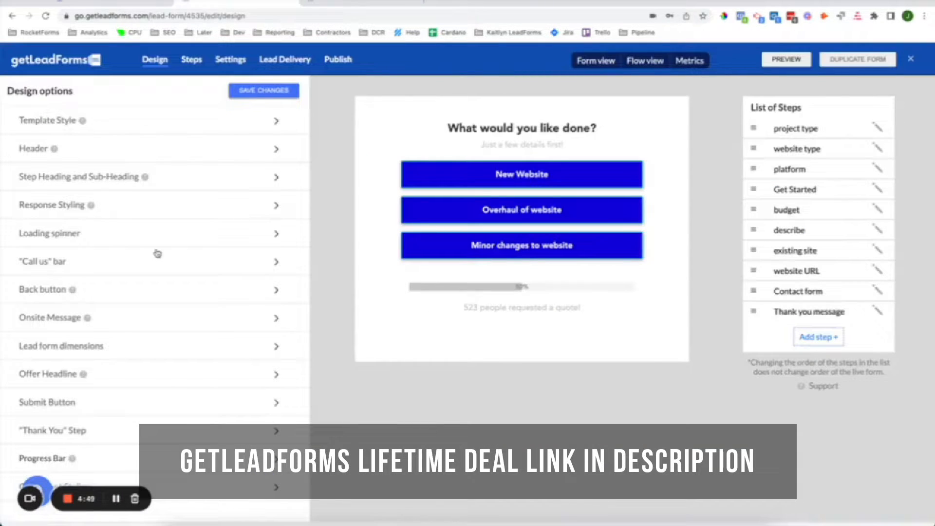
{"action": "left_click", "coordinate": [138, 261]}
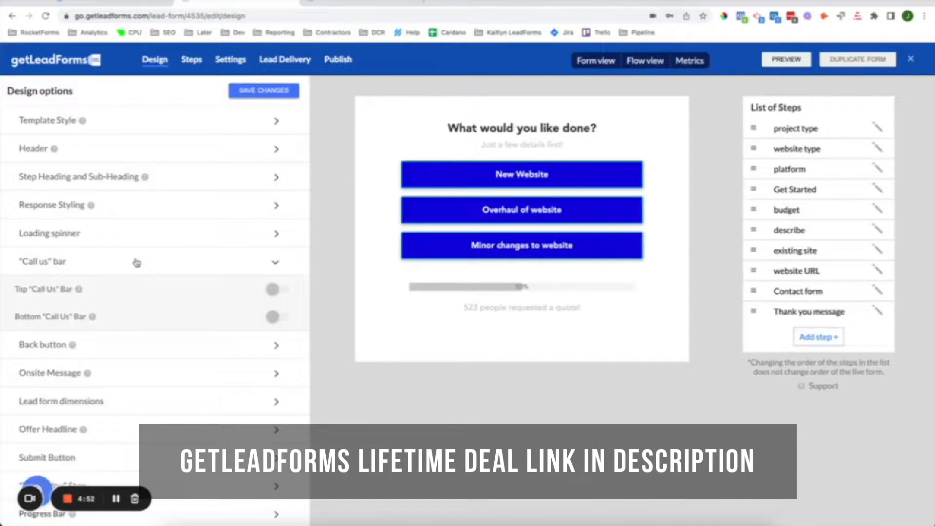
{"action": "left_click", "coordinate": [273, 263]}
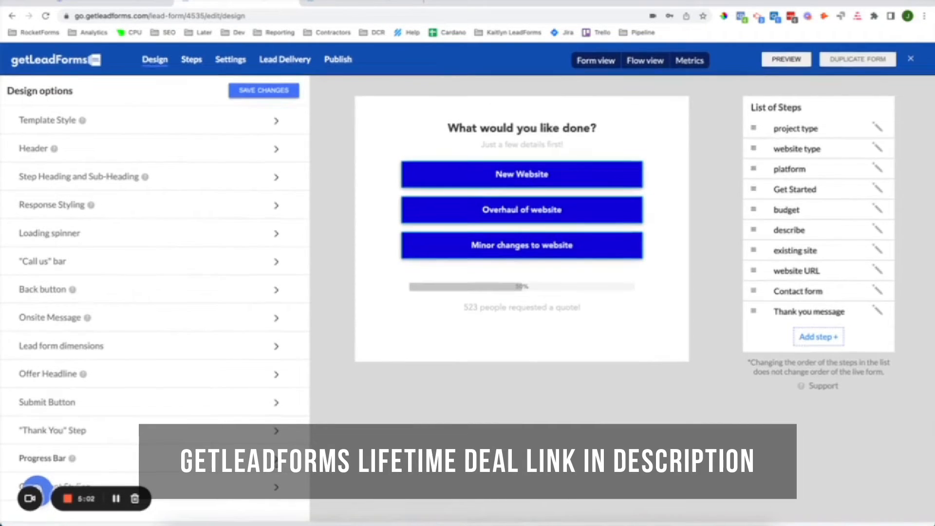
{"action": "left_click", "coordinate": [275, 458]}
{"action": "scroll", "coordinate": [277, 462], "scroll_direction": "down", "scroll_amount": 2}
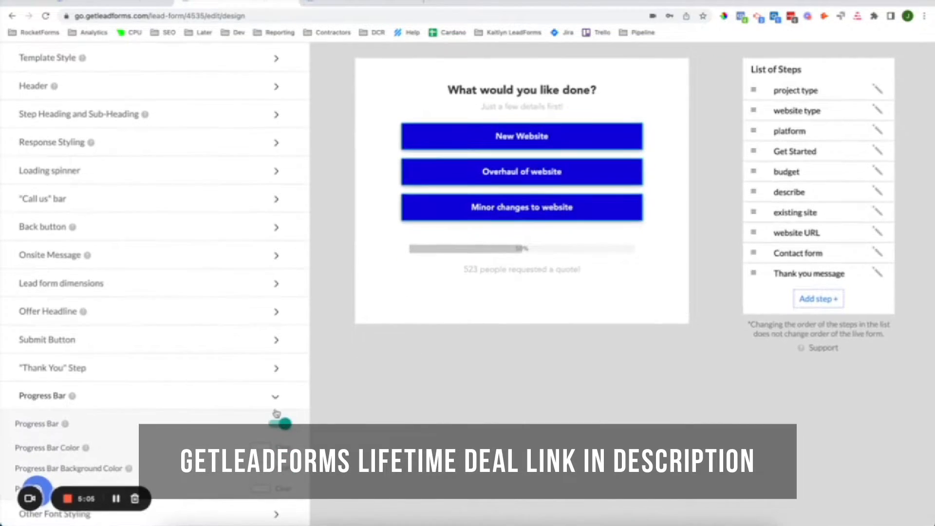
{"action": "left_click", "coordinate": [278, 402]}
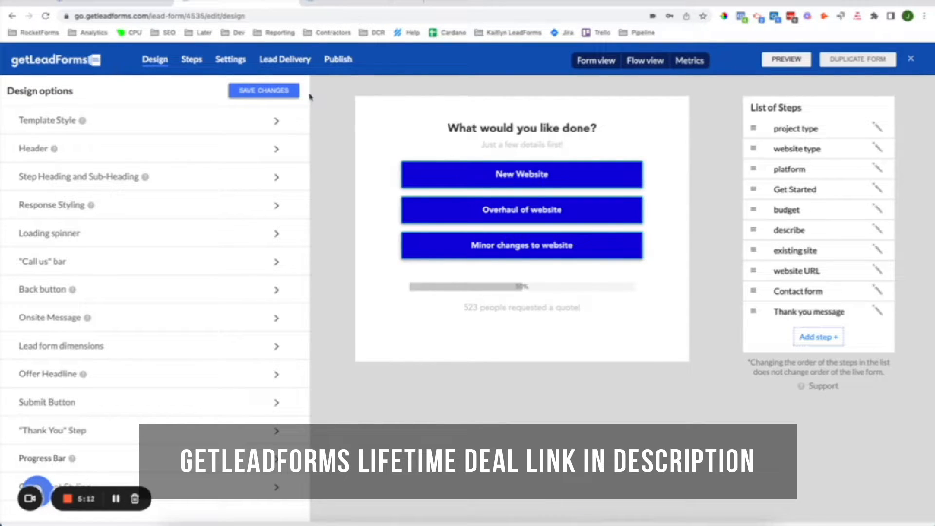
Save the changes made to the form's design.
{"action": "left_click", "coordinate": [273, 91]}
{"action": "mouse_move", "coordinate": [83, 125]}
{"action": "mouse_move", "coordinate": [55, 149]}
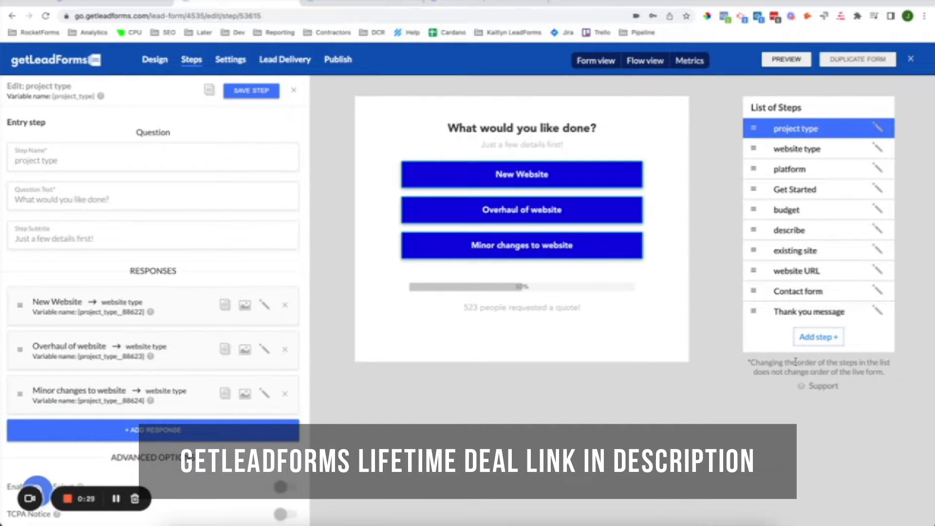
Examine the Get Started step's question and responses, and return to the project type step to examine its question text.
{"action": "left_click", "coordinate": [811, 197]}
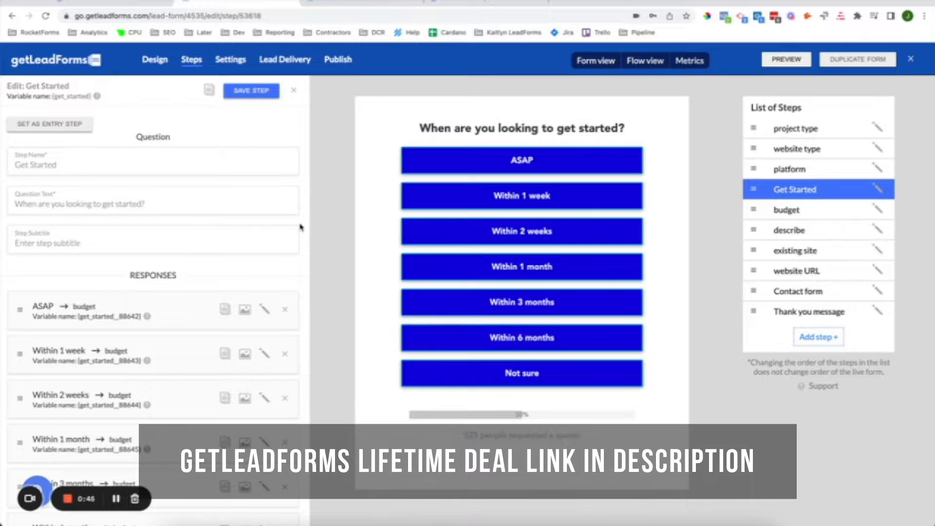
{"action": "left_click", "coordinate": [808, 137]}
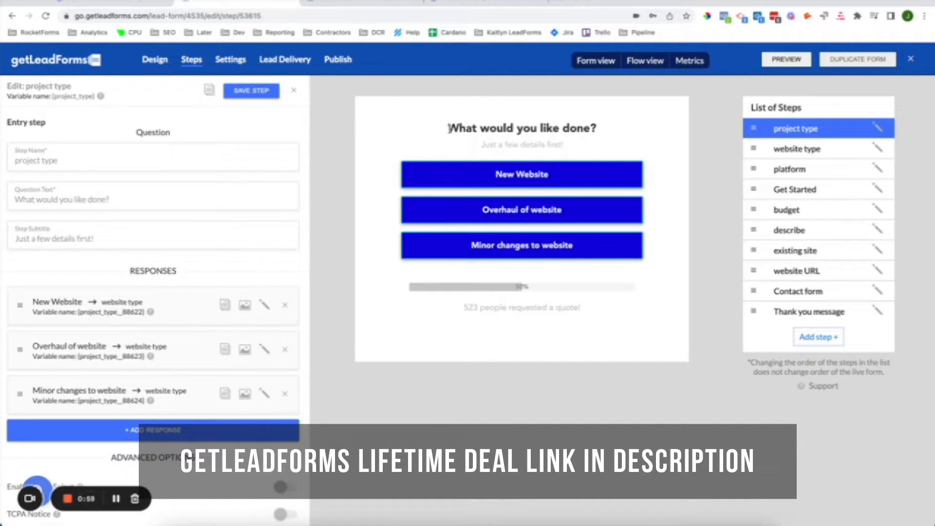
{"action": "left_click_drag", "start_coordinate": [449, 128], "coordinate": [600, 130]}
{"action": "left_click", "coordinate": [601, 129]}
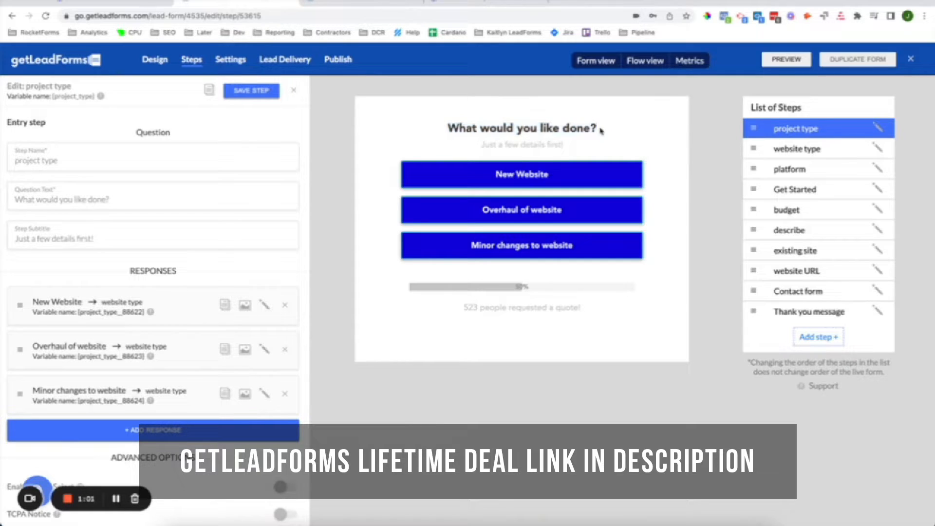
Change the project type step's question text to "What type of project would you like to create?" and save the step.
{"action": "left_click", "coordinate": [58, 199]}
{"action": "key", "text": "ctrl+a"}
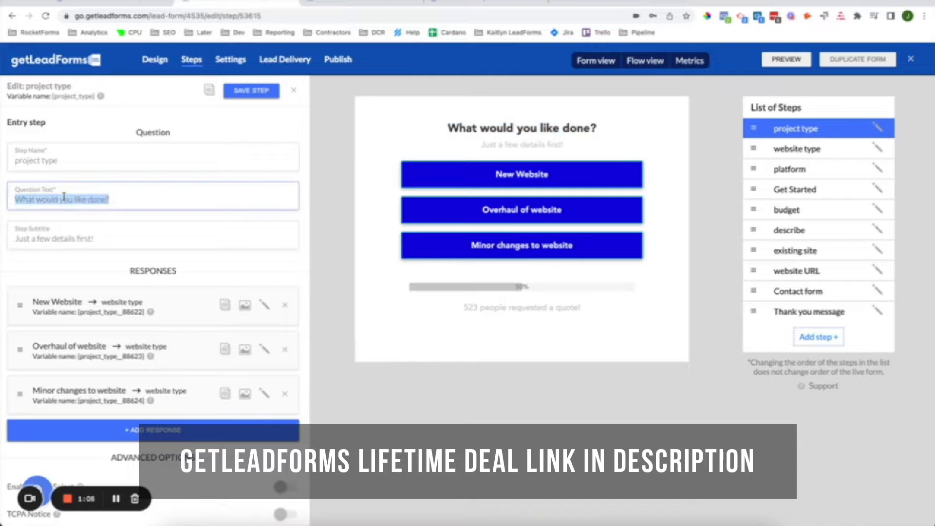
{"action": "type", "text": "Wh"}
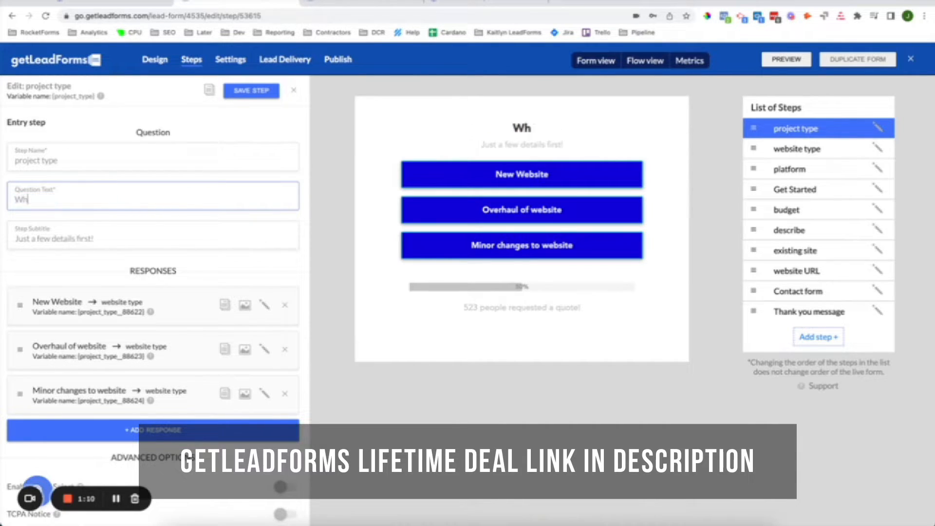
{"action": "type", "text": "at type of projec"}
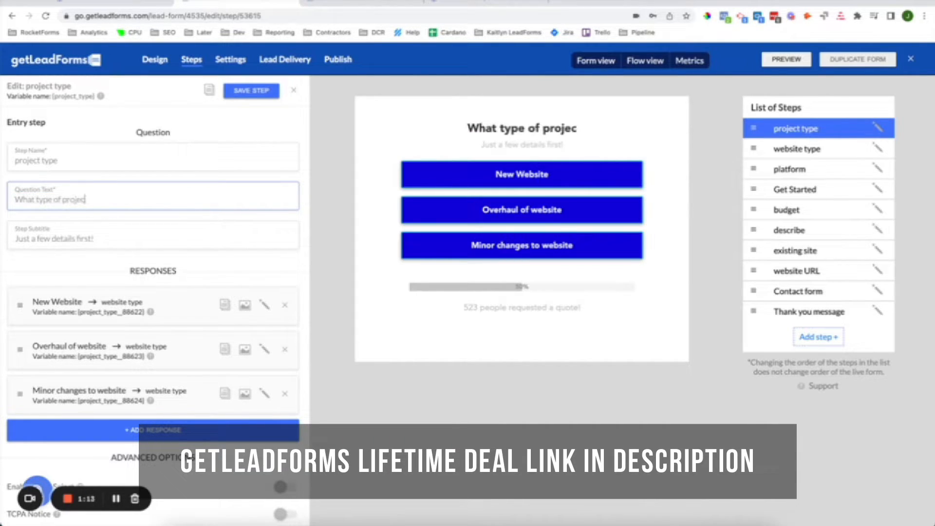
{"action": "type", "text": "t would you like to create?"}
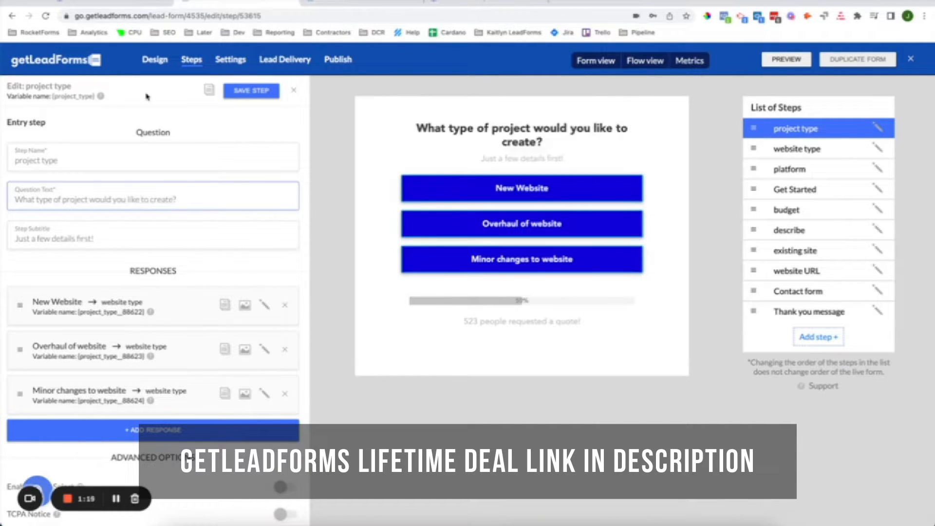
{"action": "left_click", "coordinate": [243, 92]}
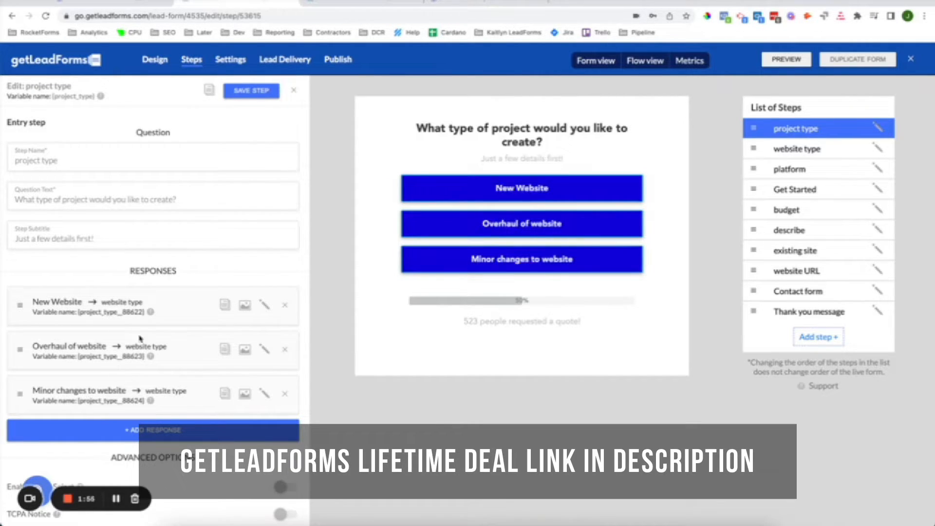
Open the New Website response for editing and try clearing its response text.
{"action": "left_click", "coordinate": [265, 309]}
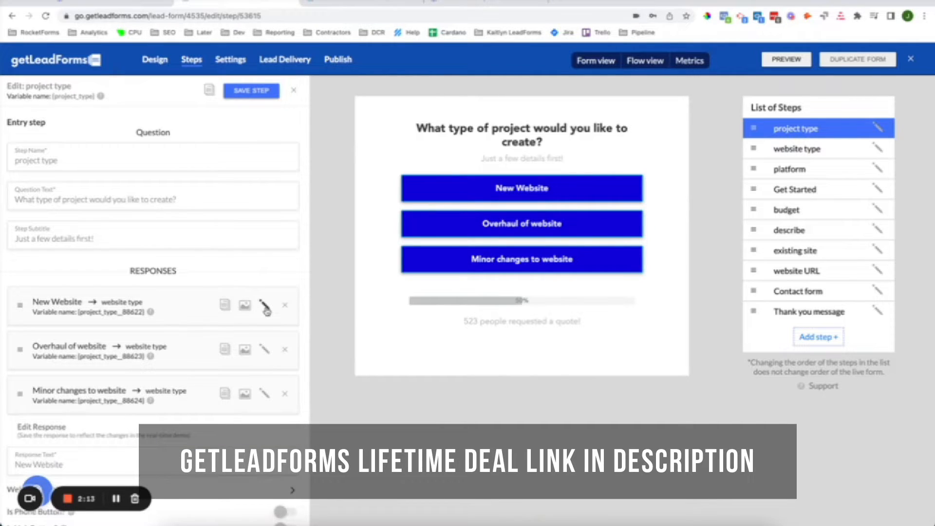
{"action": "scroll", "coordinate": [251, 388], "scroll_direction": "down", "scroll_amount": 5}
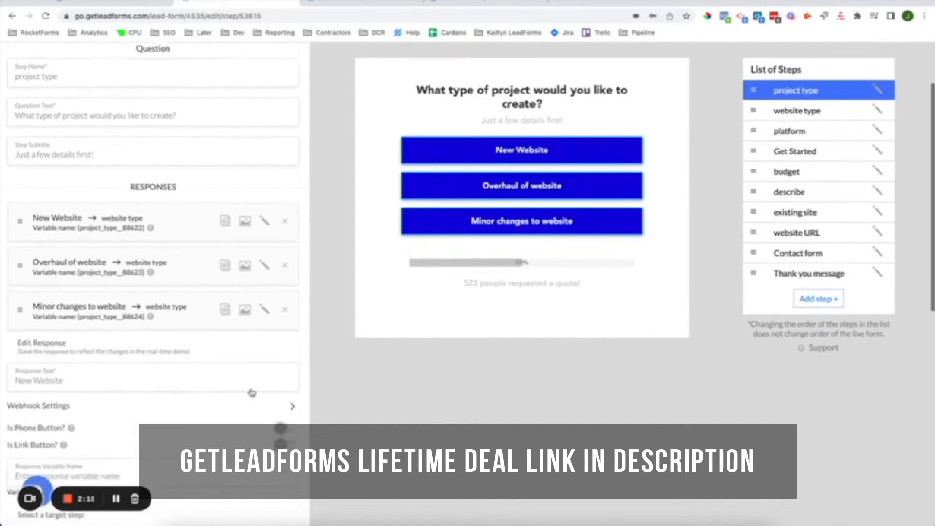
{"action": "scroll", "coordinate": [251, 388], "scroll_direction": "down", "scroll_amount": 3}
{"action": "triple_click", "coordinate": [49, 201]}
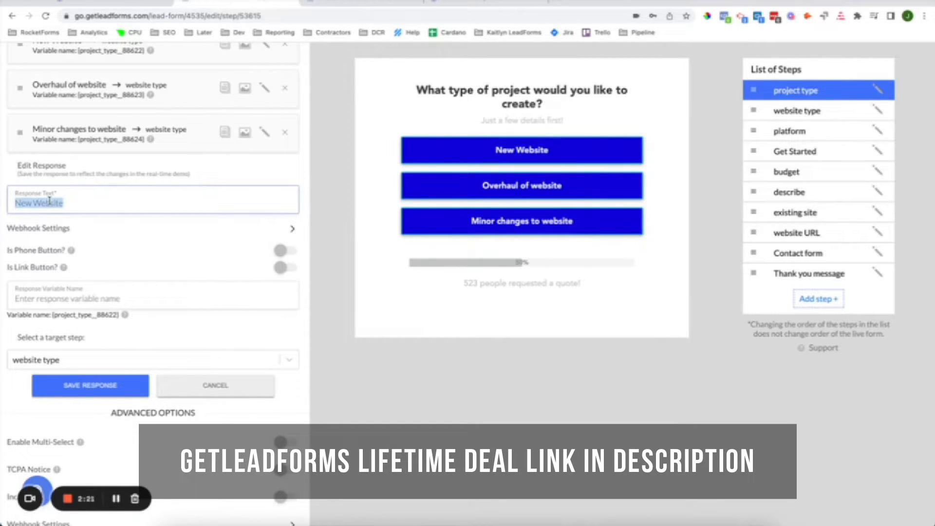
{"action": "type", "text": "jk"}
{"action": "double_click", "coordinate": [21, 202]}
{"action": "key", "text": "BackSpace"}
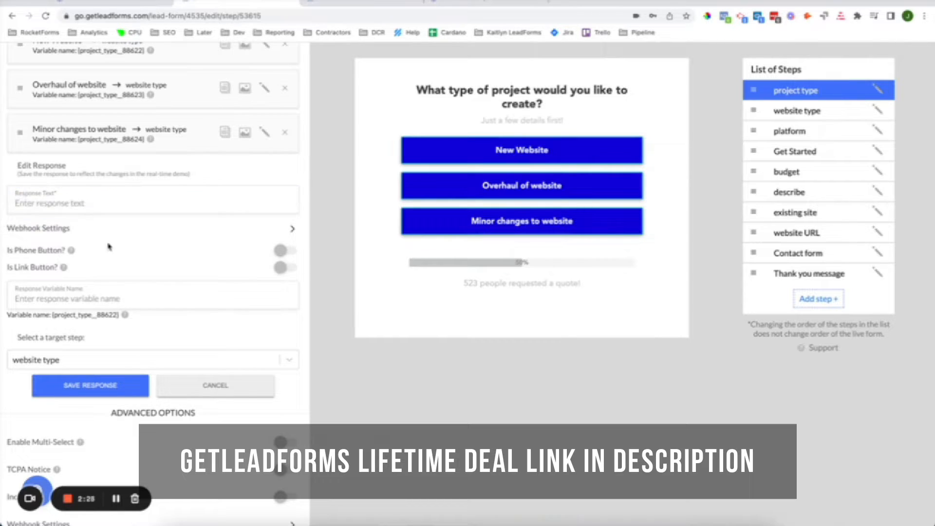
Try the phone button and link button options on the New Website response, including their phone number and URL fields.
{"action": "left_click", "coordinate": [287, 250]}
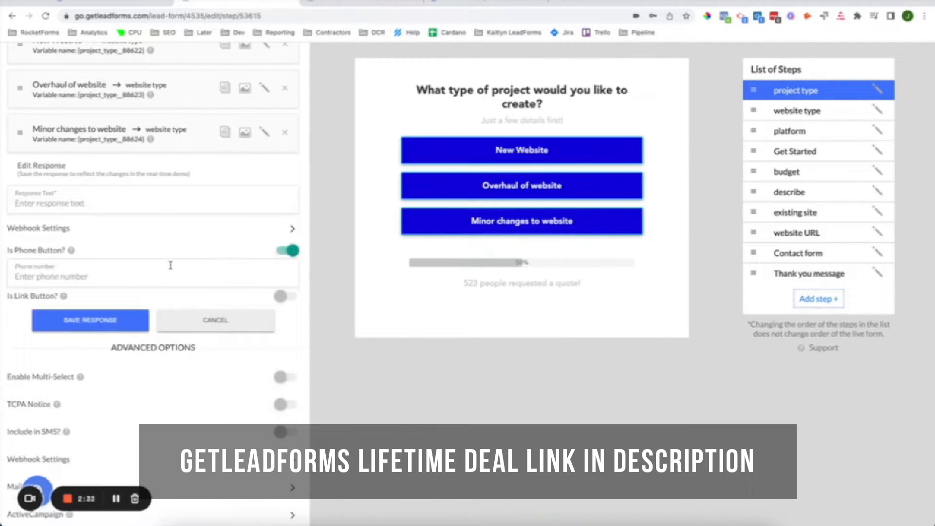
{"action": "left_click", "coordinate": [132, 279]}
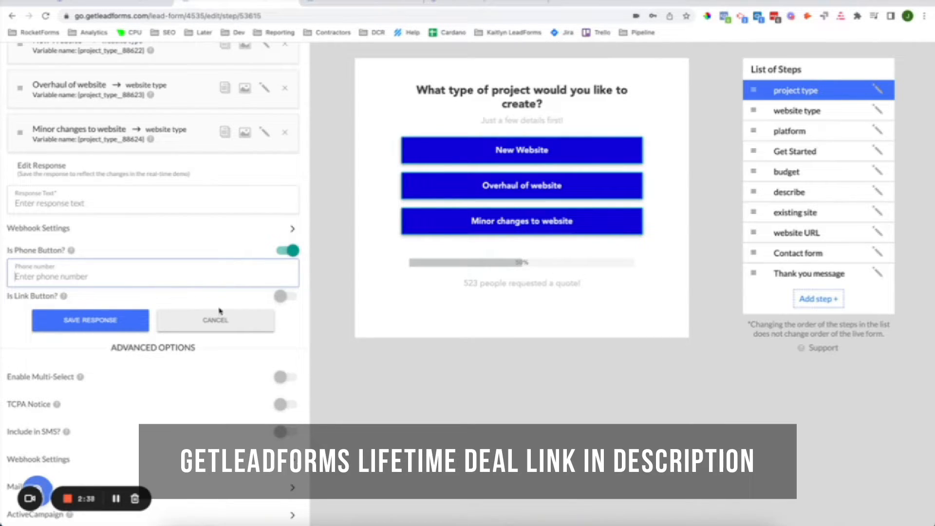
{"action": "left_click", "coordinate": [291, 250]}
{"action": "left_click", "coordinate": [282, 269]}
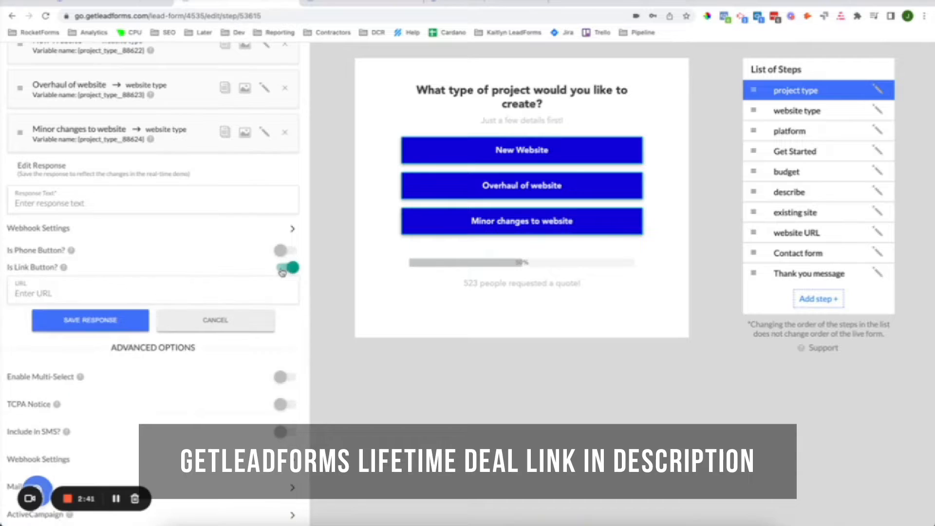
{"action": "left_click", "coordinate": [45, 293]}
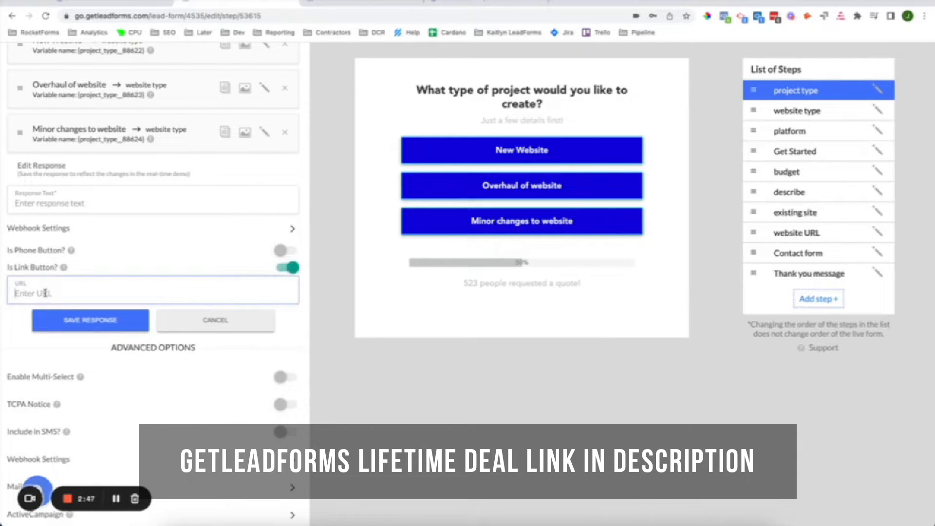
{"action": "left_click", "coordinate": [73, 330]}
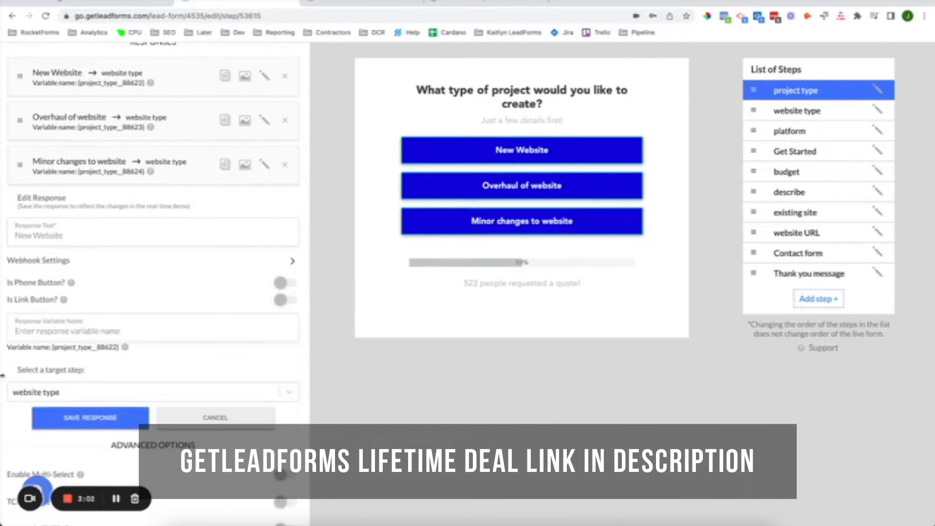
Examine the target step setting of the New Website response and the steps it can lead to.
{"action": "left_click_drag", "start_coordinate": [20, 370], "coordinate": [94, 371]}
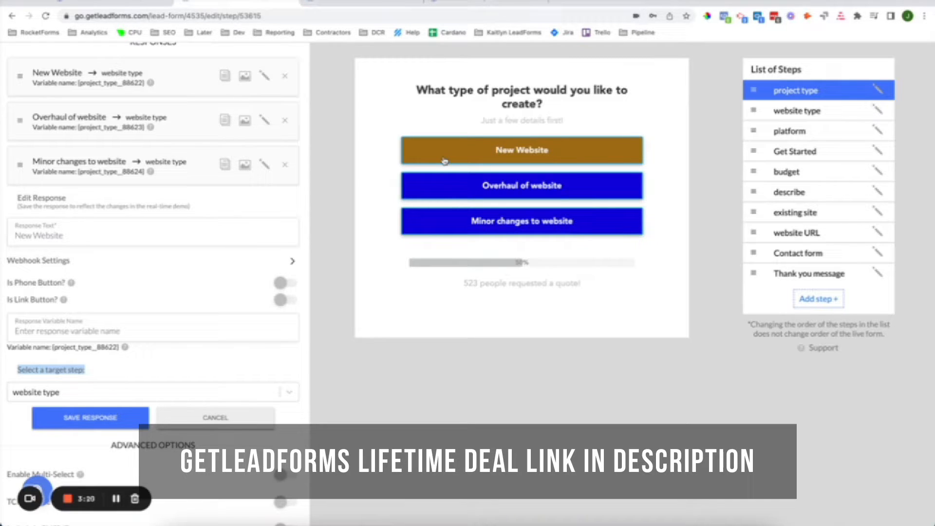
{"action": "scroll", "coordinate": [195, 341], "scroll_direction": "down", "scroll_amount": 1}
{"action": "left_click", "coordinate": [289, 358]}
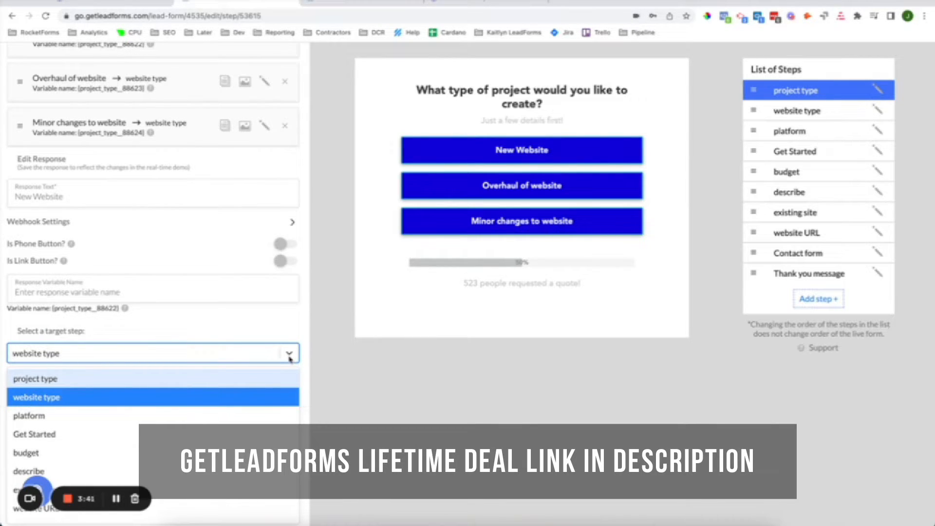
{"action": "left_click", "coordinate": [325, 372]}
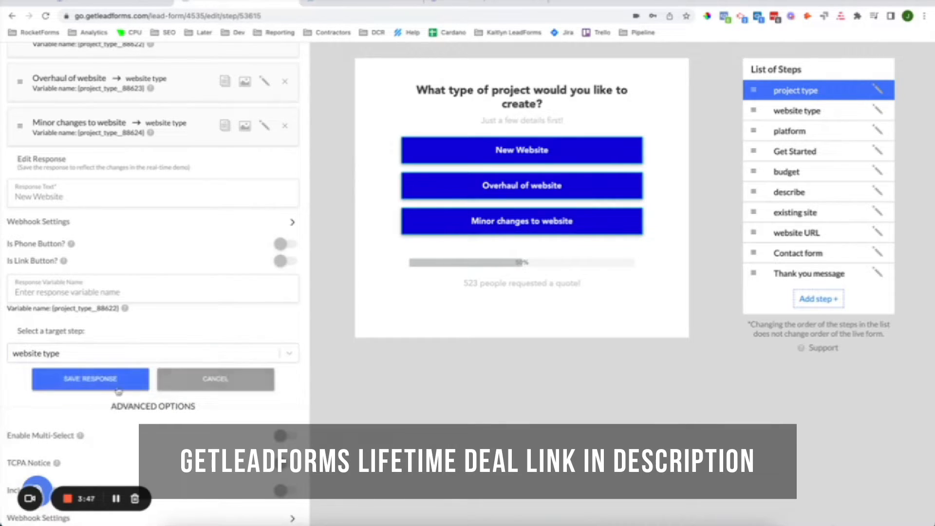
Cancel editing the New Website response and save the project type step.
{"action": "left_click", "coordinate": [204, 384]}
{"action": "scroll", "coordinate": [235, 205], "scroll_direction": "up", "scroll_amount": 5}
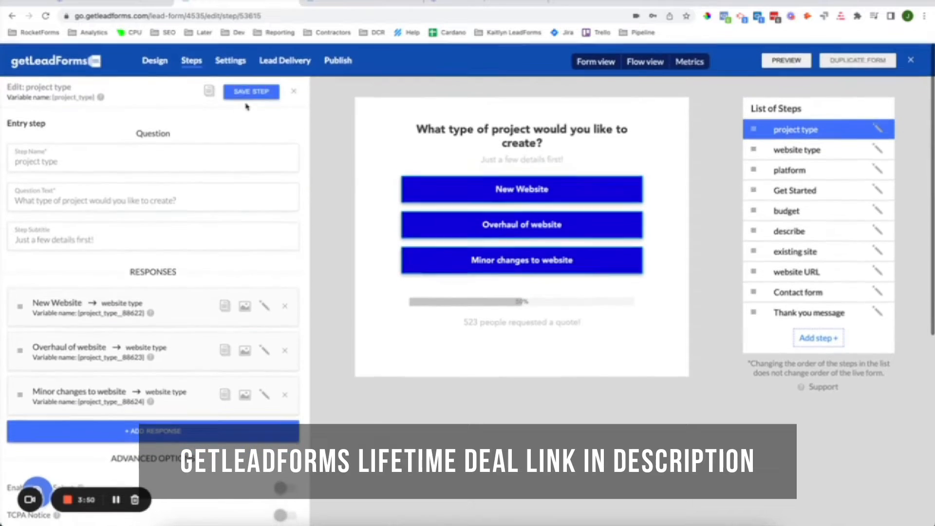
{"action": "left_click", "coordinate": [253, 91]}
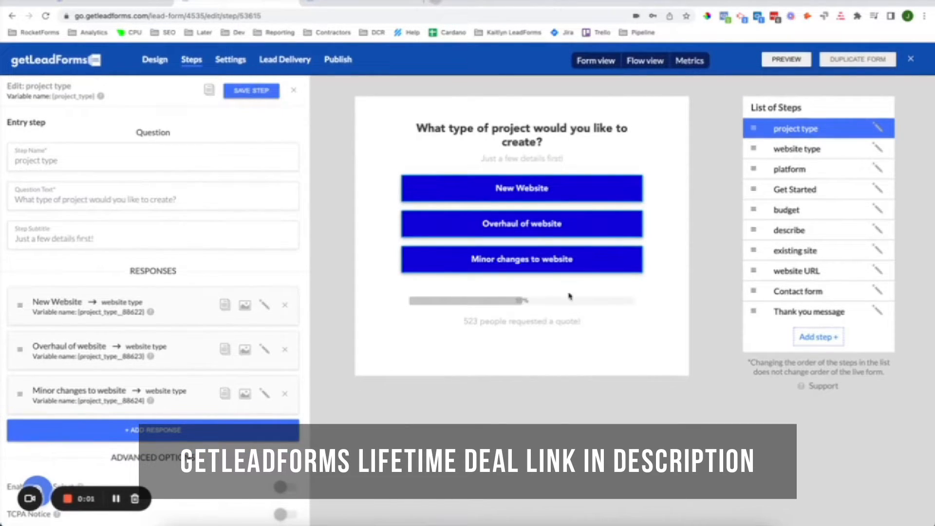
Set the form mode to Popup in the form's settings and expand the popup behavior options.
{"action": "left_click", "coordinate": [231, 60]}
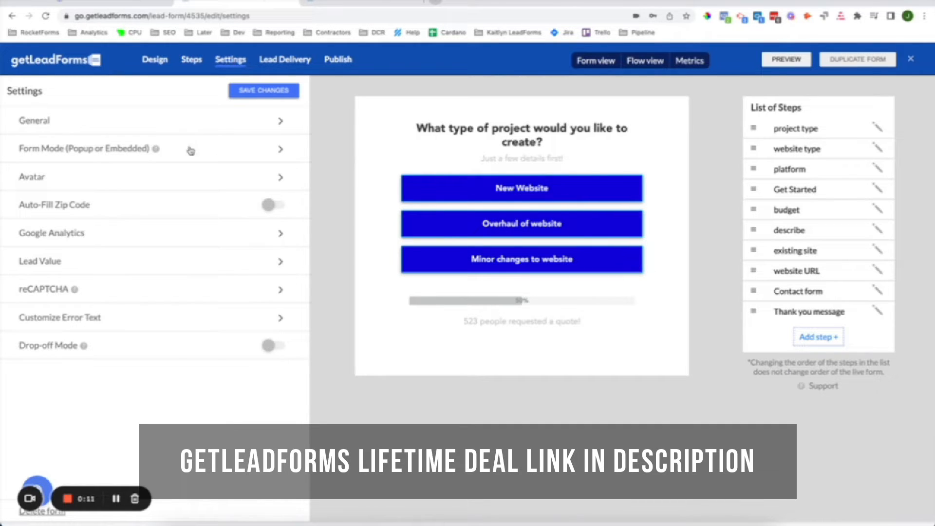
{"action": "left_click", "coordinate": [279, 150]}
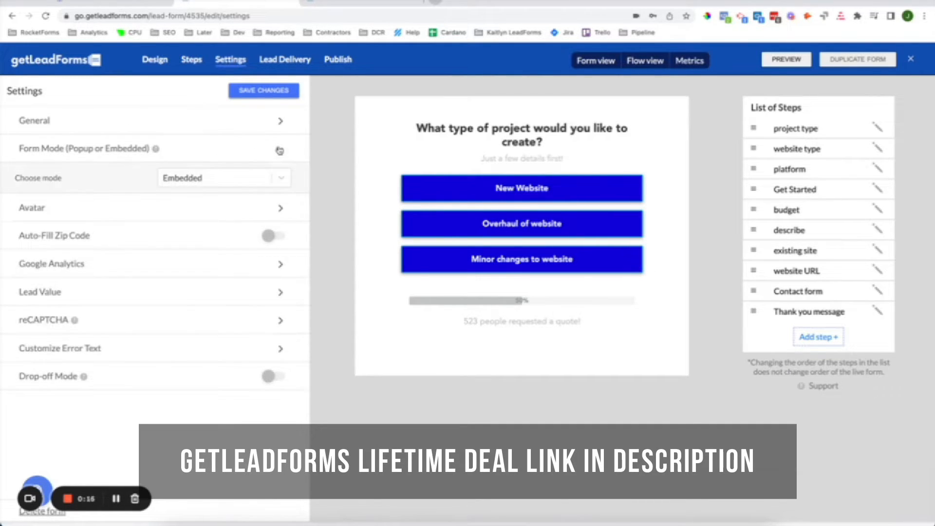
{"action": "left_click", "coordinate": [281, 178]}
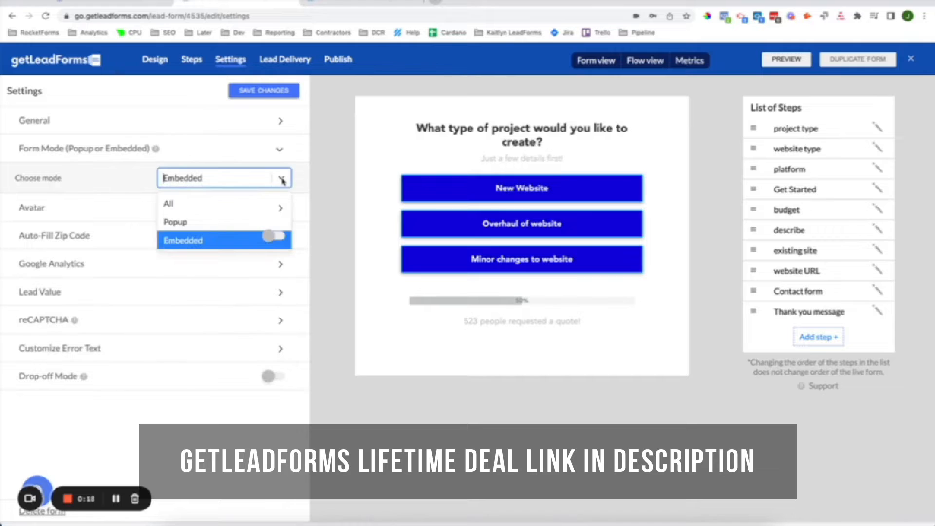
{"action": "left_click", "coordinate": [258, 221]}
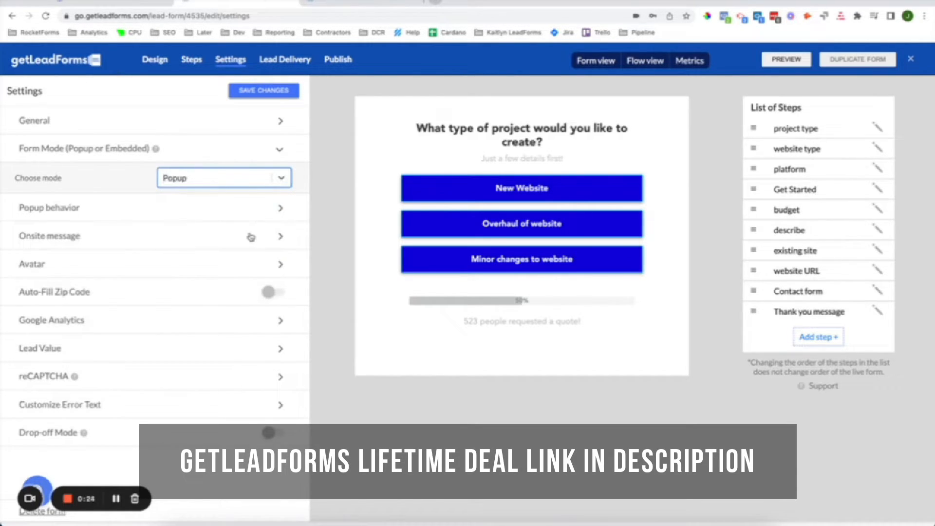
{"action": "left_click", "coordinate": [270, 212]}
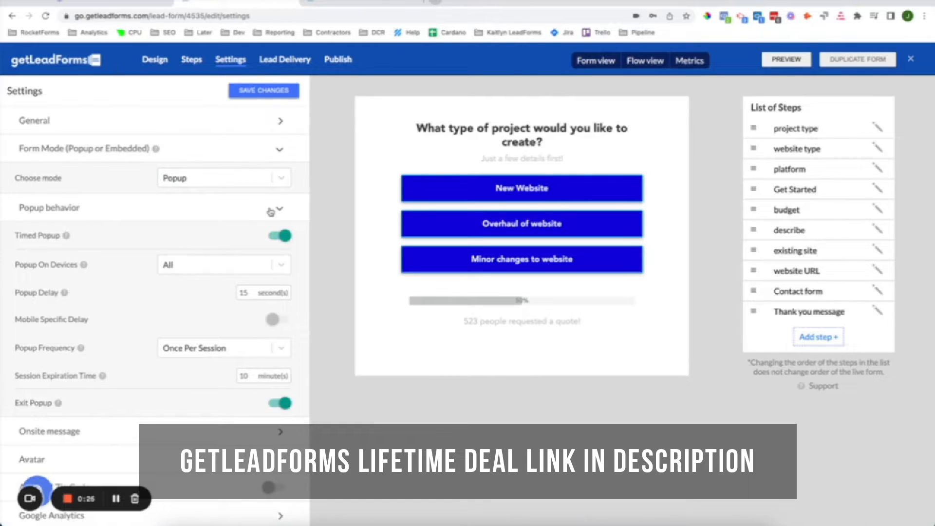